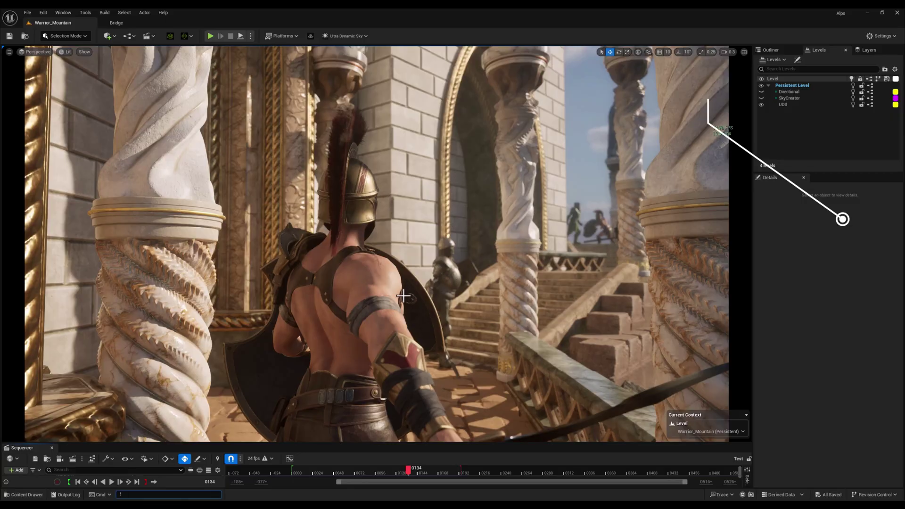
Open Project Settings from the Edit menu and scroll the category list toward Engine > Rendering
left_click(42, 12)
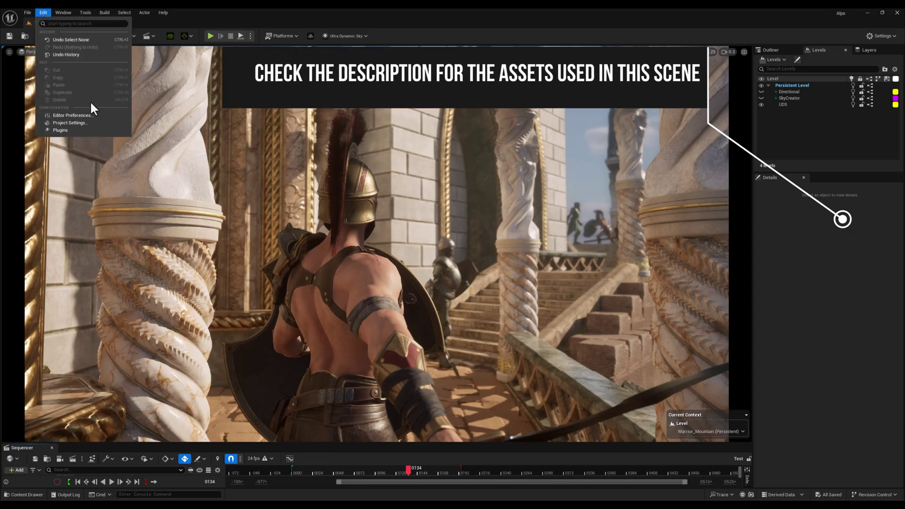
left_click(106, 123)
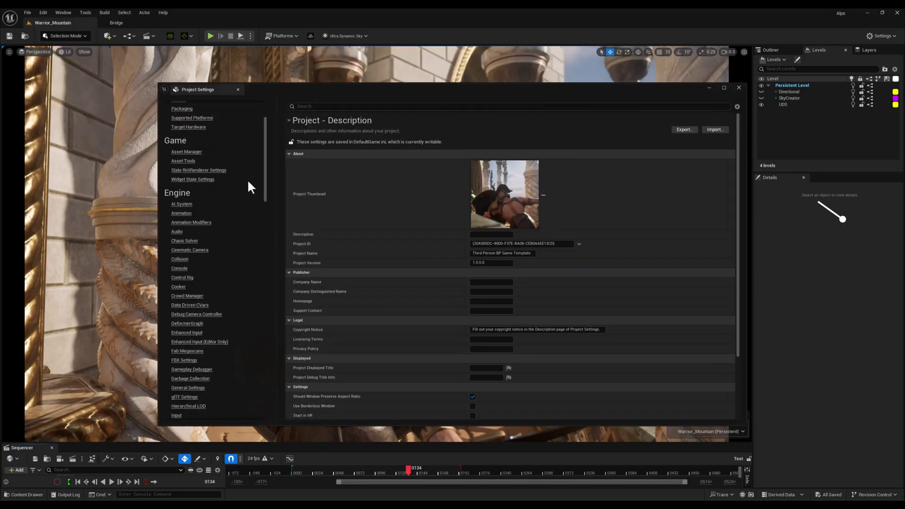
scroll(250, 187, "down", 10)
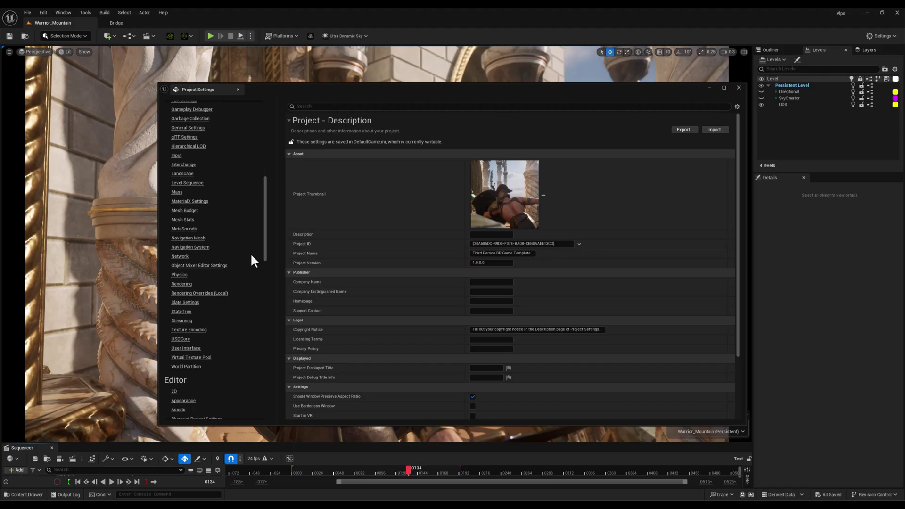
left_click(173, 284)
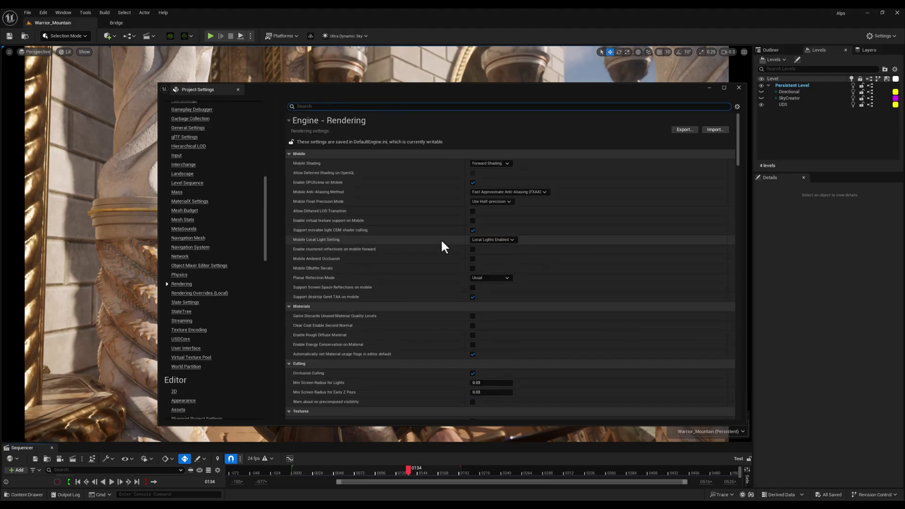
scroll(442, 243, "down", 5)
scroll(437, 247, "down", 2)
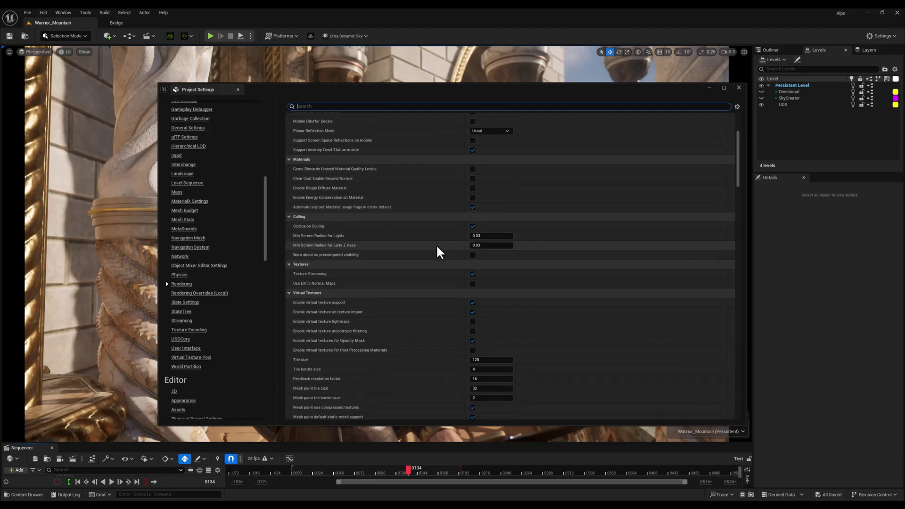
scroll(434, 252, "down", 2)
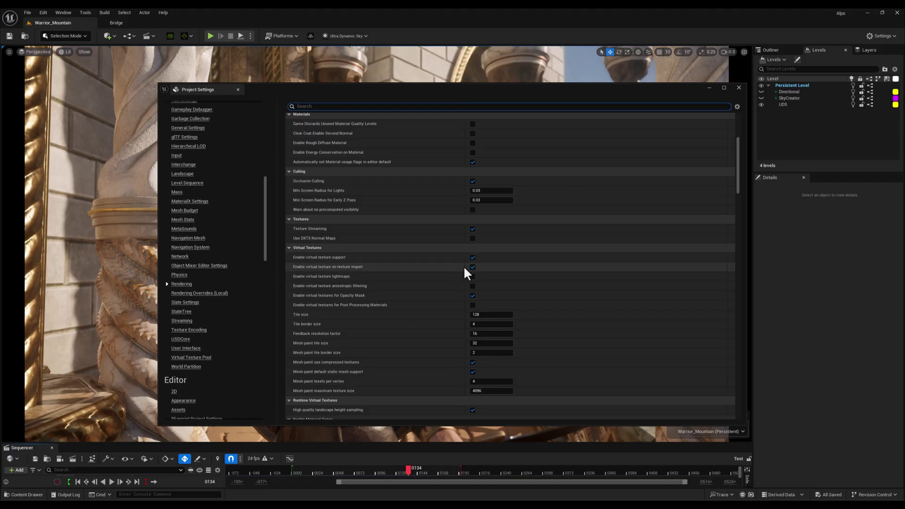
scroll(463, 266, "down", 3)
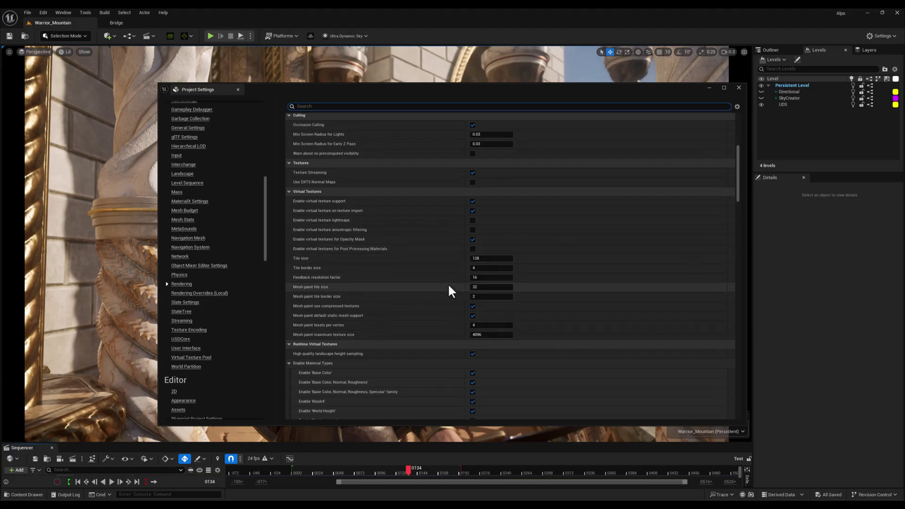
scroll(448, 285, "down", 2)
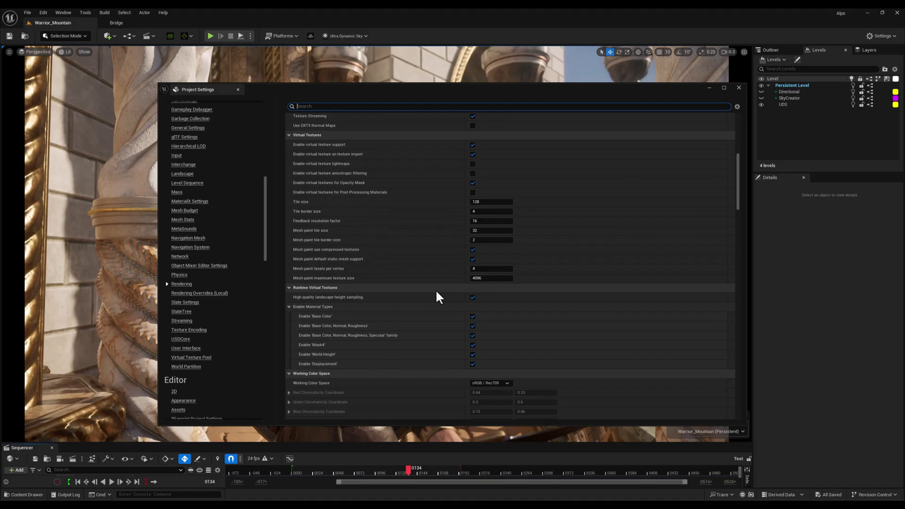
scroll(436, 292, "down", 2)
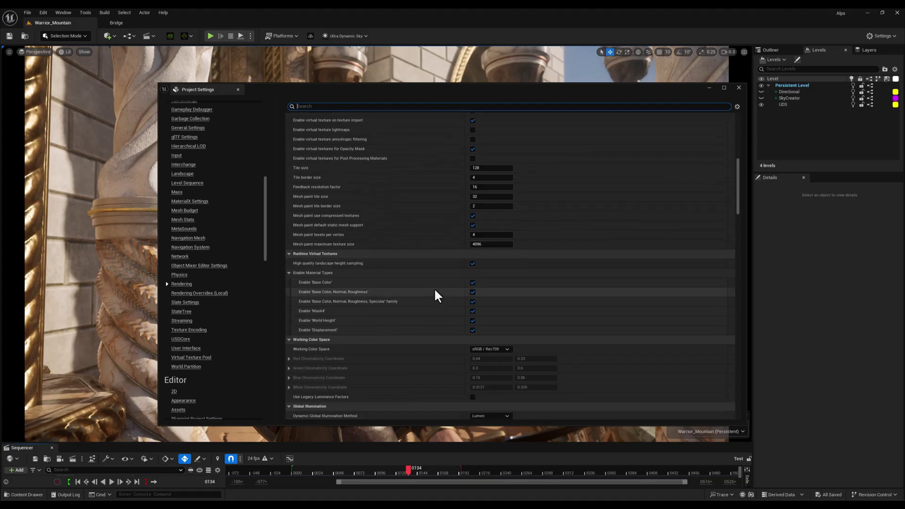
scroll(434, 287, "down", 1)
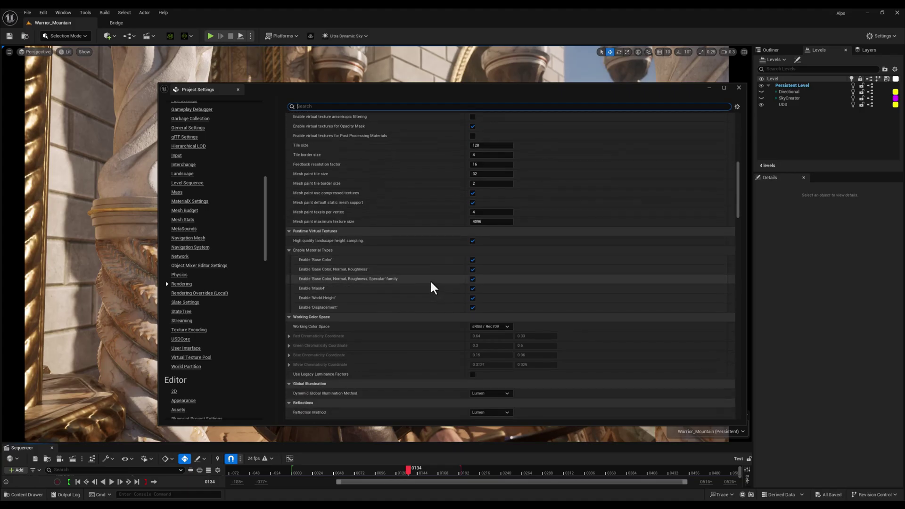
scroll(428, 278, "down", 2)
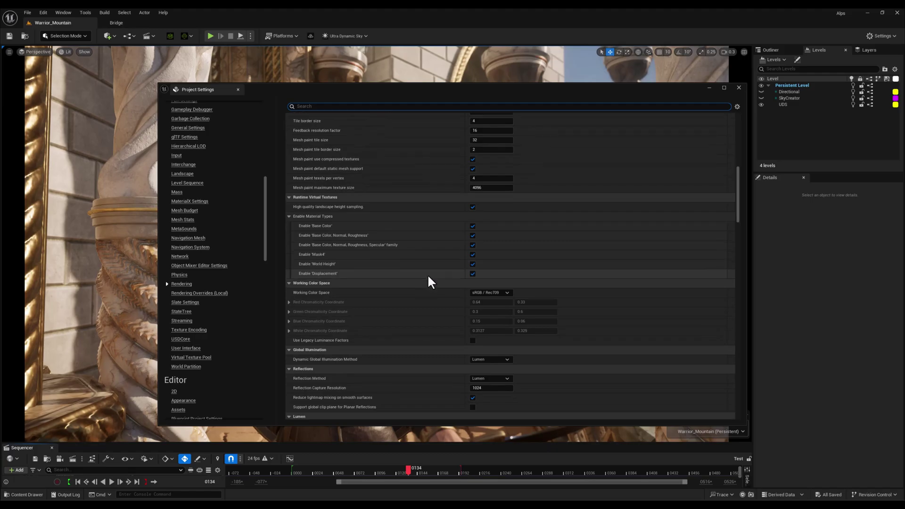
scroll(428, 277, "down", 1)
scroll(429, 277, "down", 1)
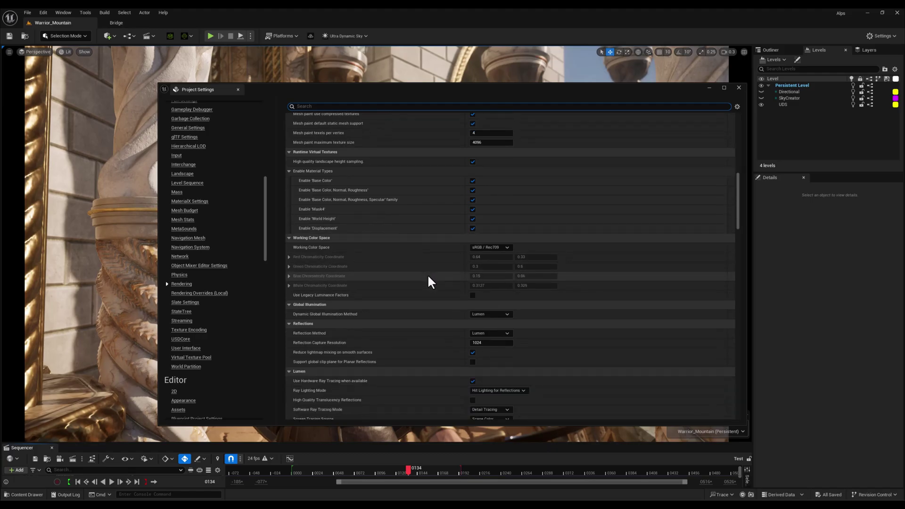
scroll(428, 278, "down", 1)
scroll(429, 277, "down", 2)
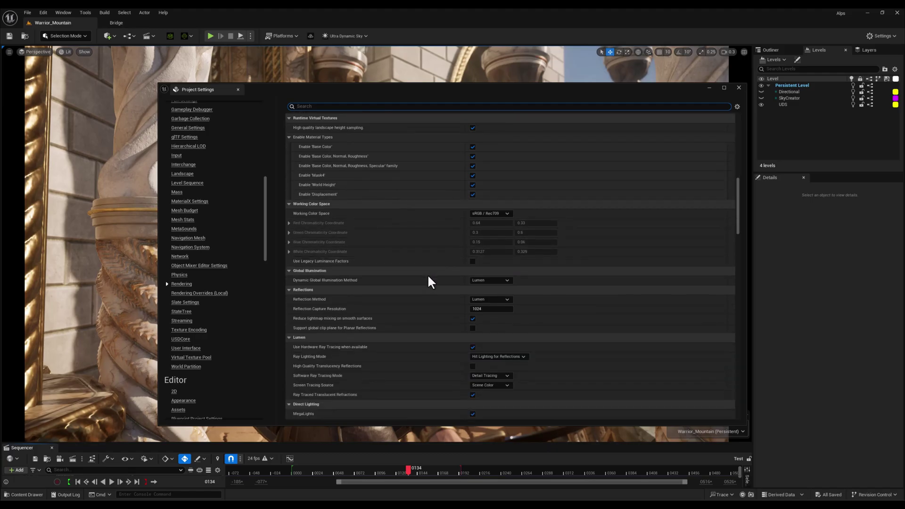
scroll(428, 277, "down", 1)
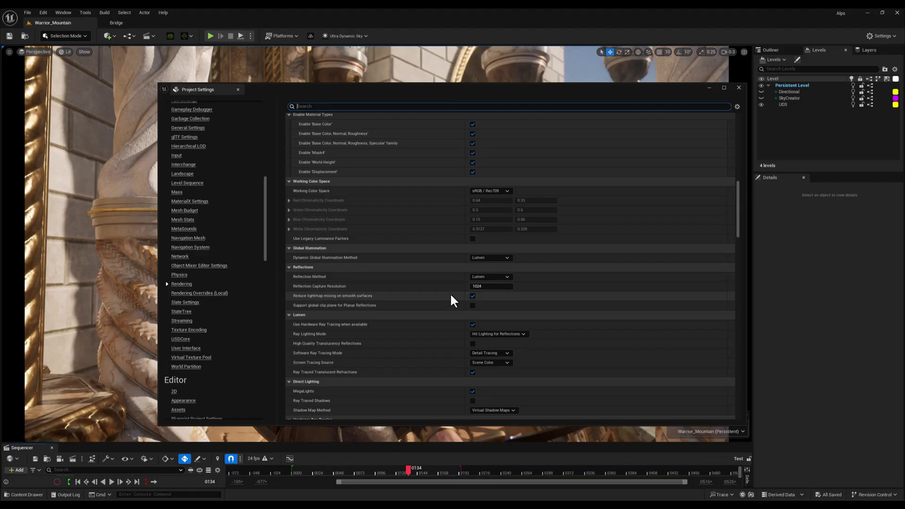
scroll(448, 294, "down", 2)
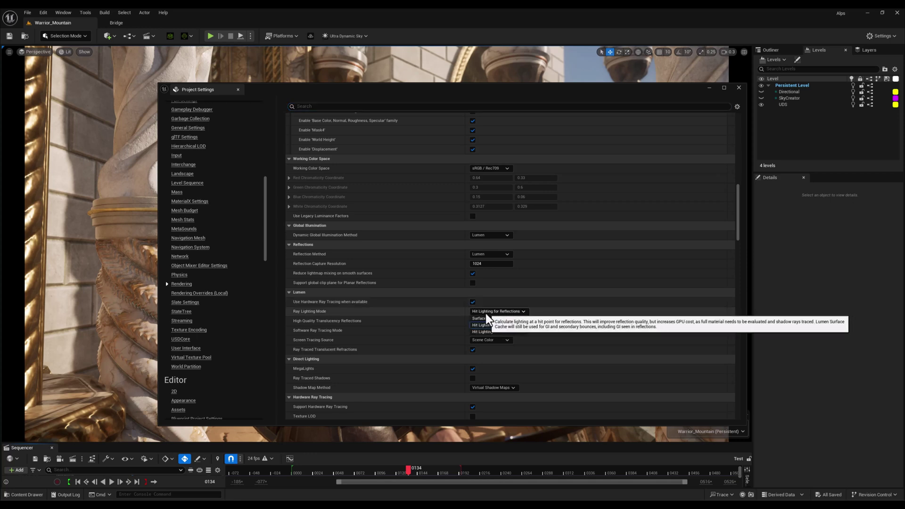
left_click(486, 312)
left_click(485, 318)
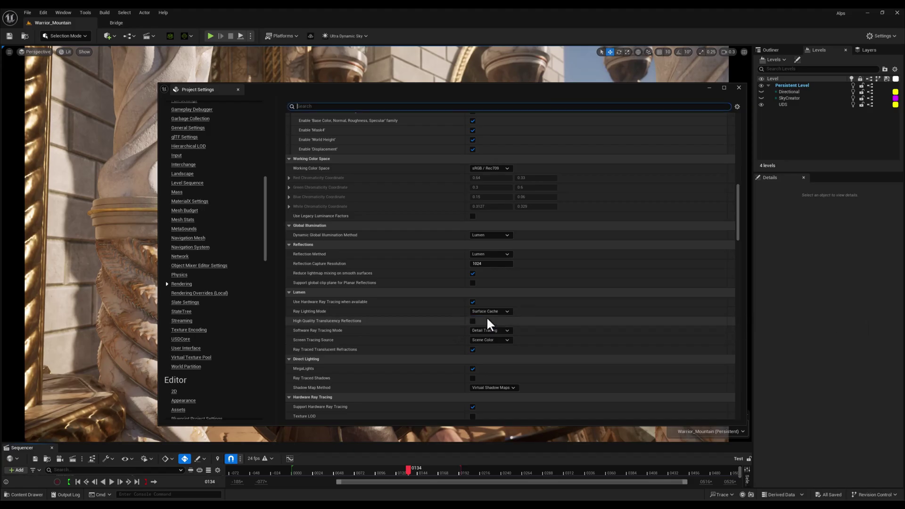
left_click(493, 310)
left_click(492, 325)
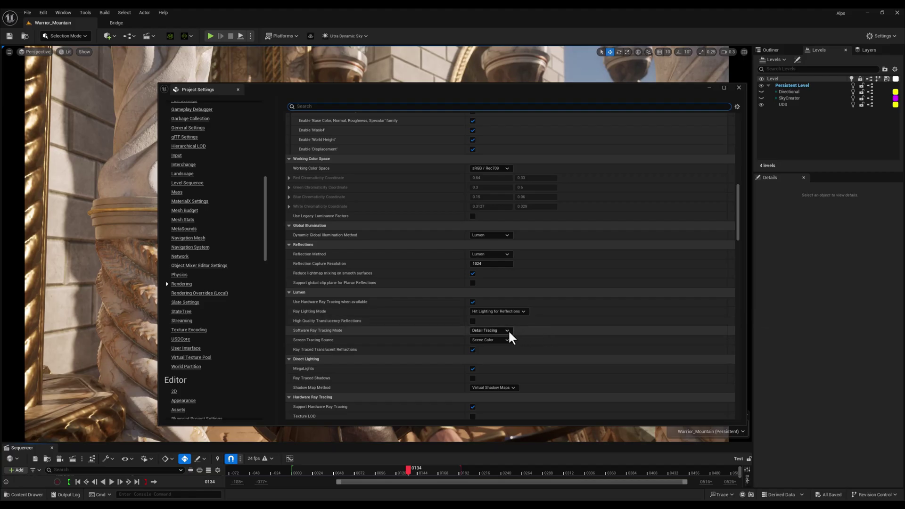
mouse_move(506, 331)
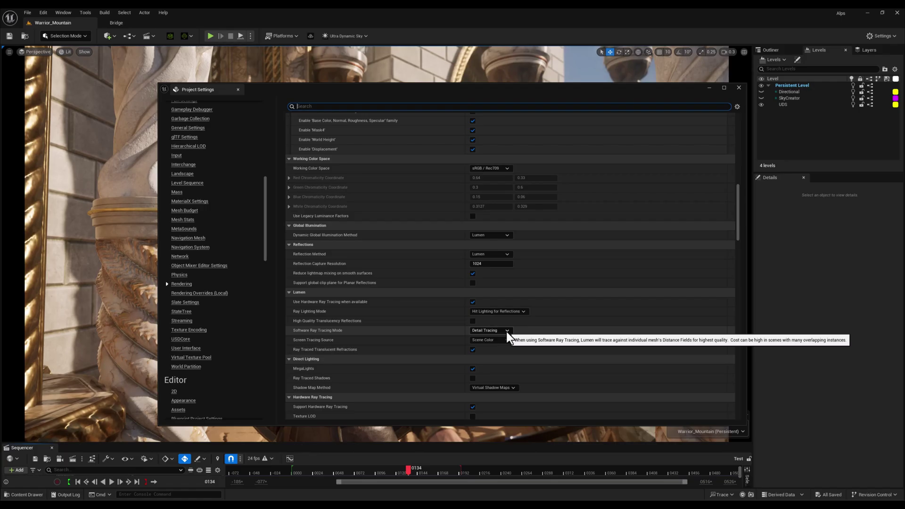
left_click(510, 330)
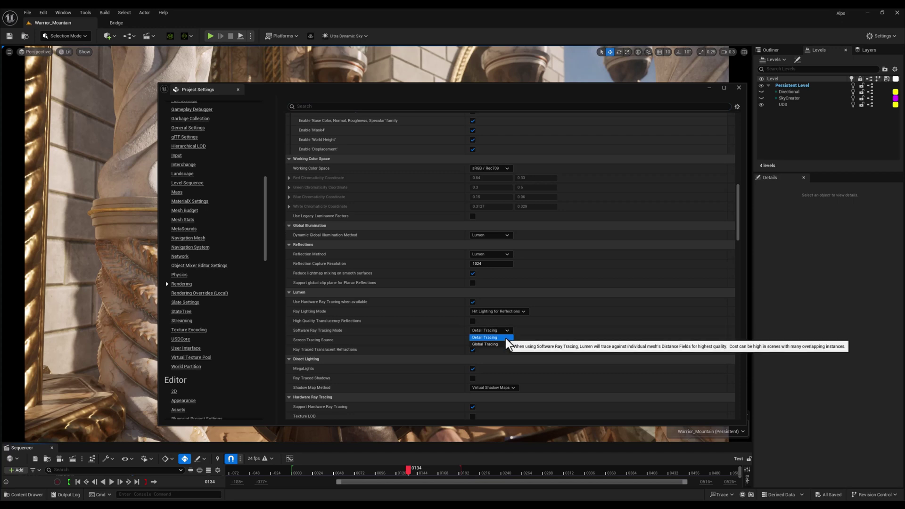
left_click(506, 338)
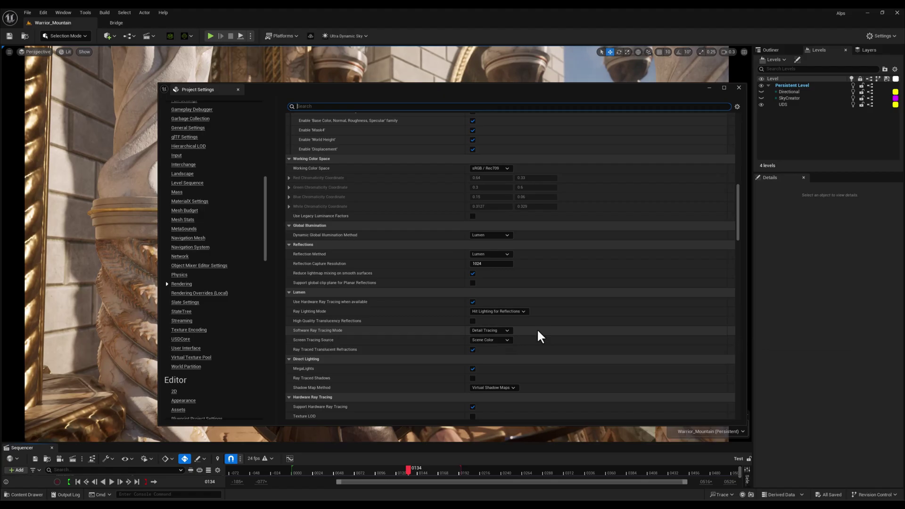
scroll(538, 331, "down", 1)
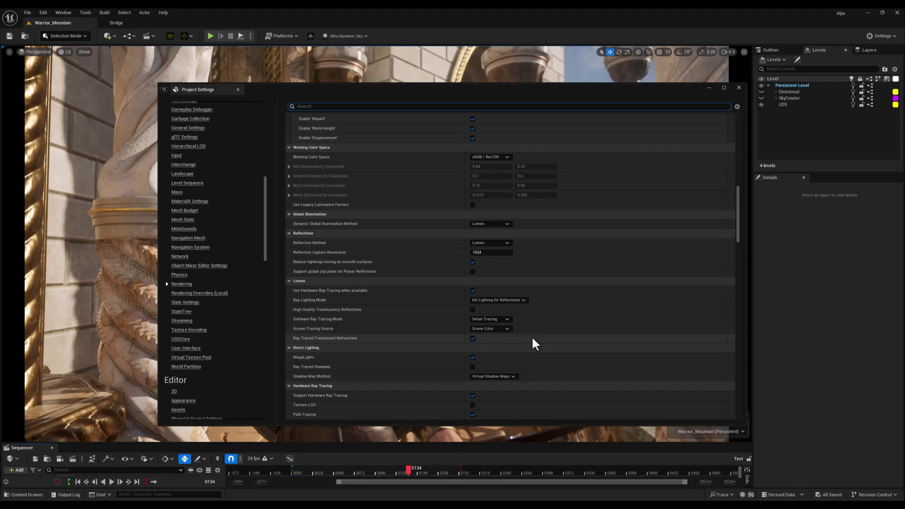
scroll(532, 339, "down", 2)
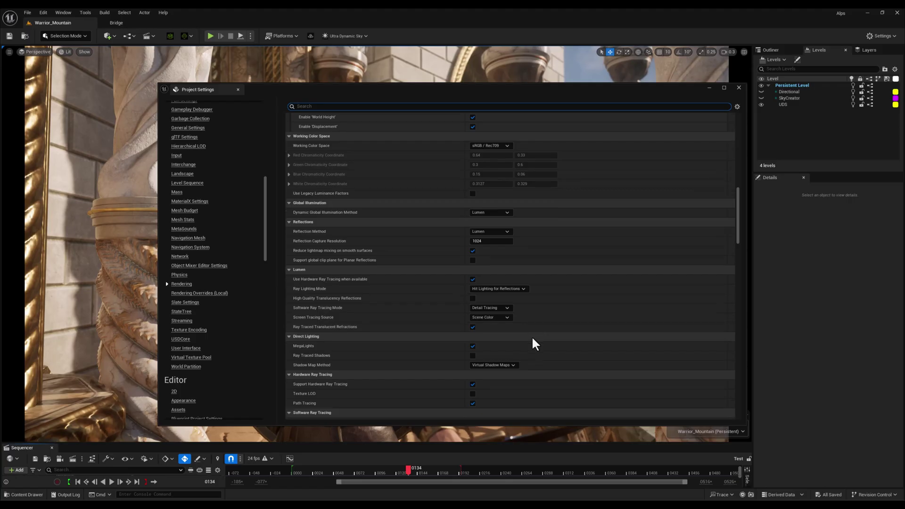
scroll(532, 337, "down", 1)
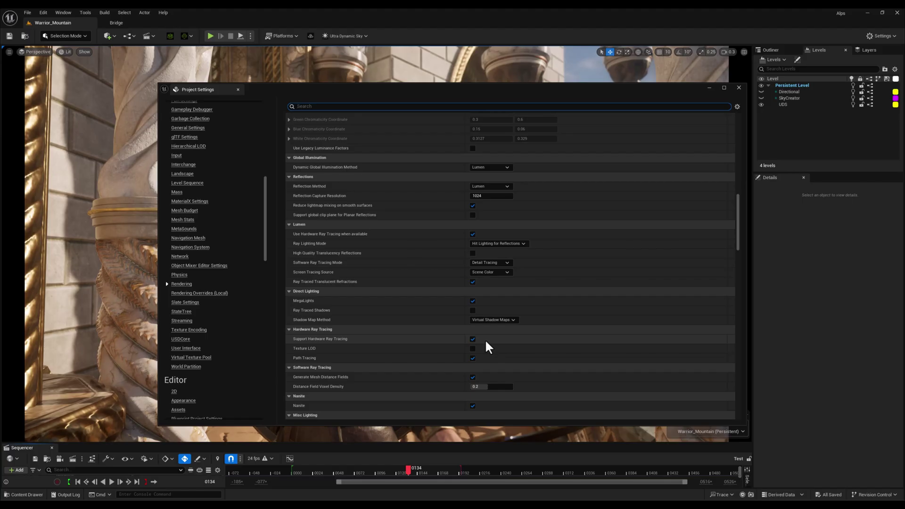
scroll(490, 343, "down", 1)
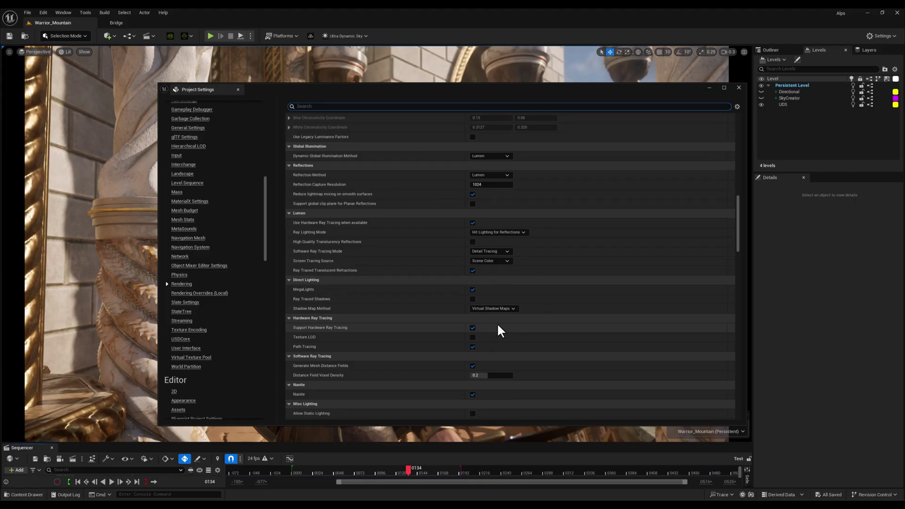
scroll(498, 325, "down", 2)
scroll(518, 315, "down", 2)
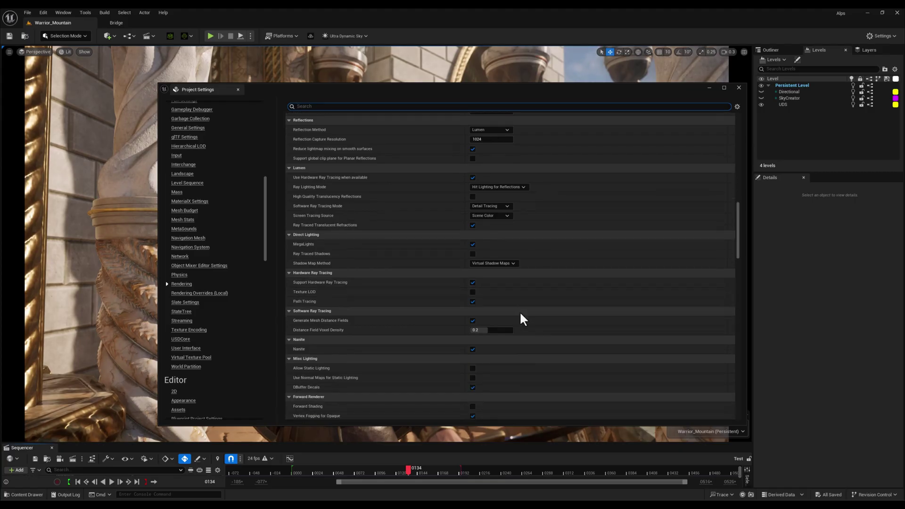
scroll(523, 311, "down", 1)
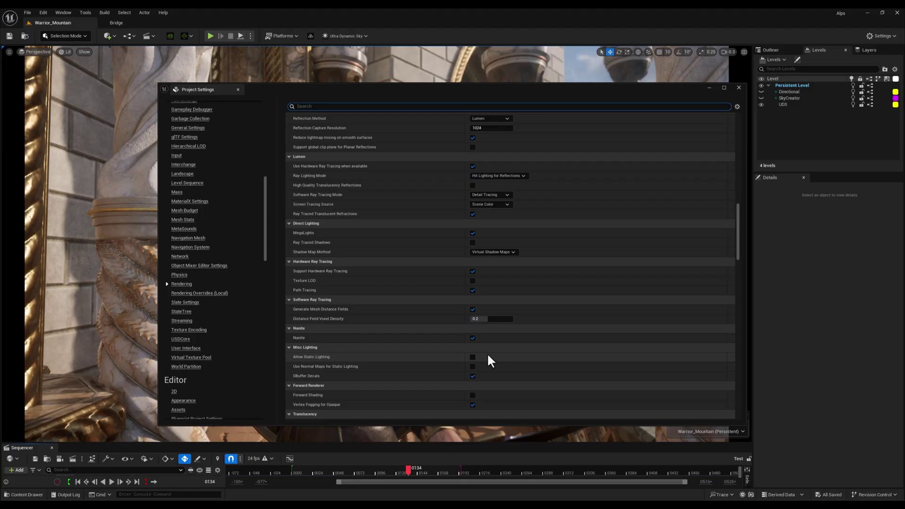
scroll(489, 354, "down", 5)
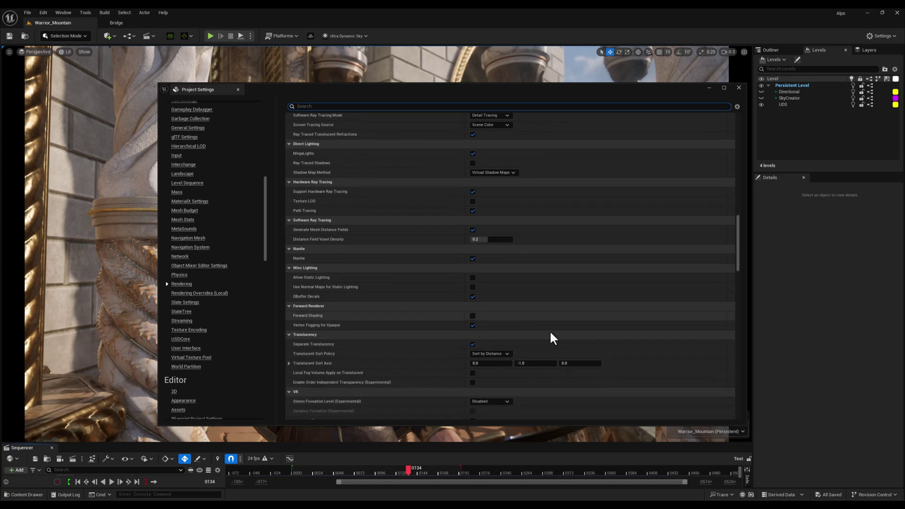
scroll(599, 312, "down", 10)
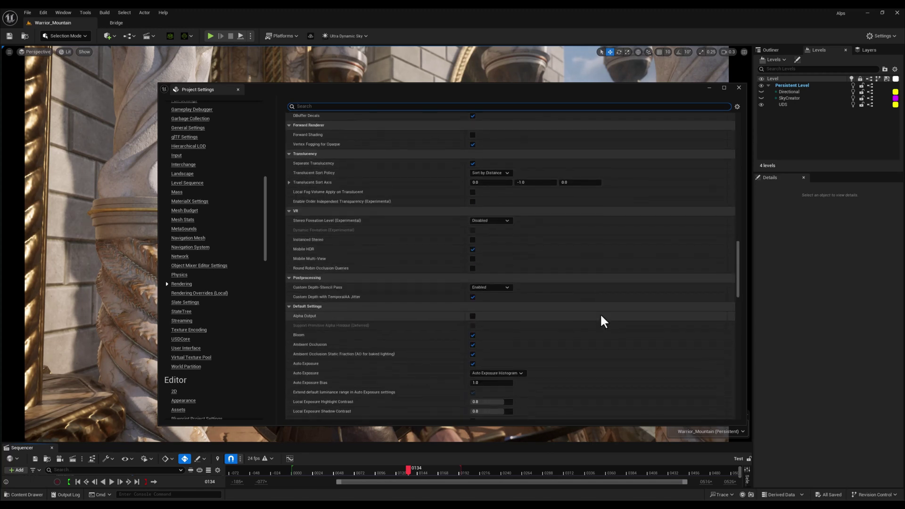
scroll(600, 314, "down", 6)
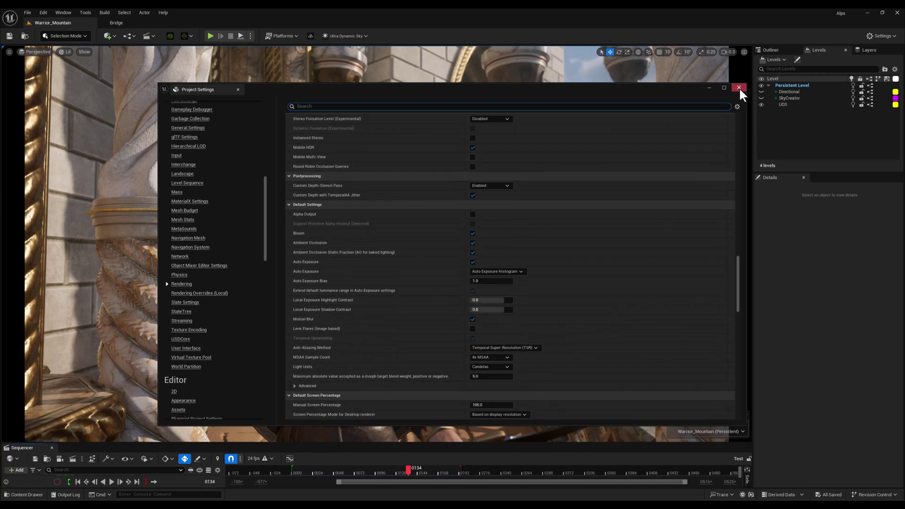
Close the Project Settings window to return to the Warrior_Mountain viewport
left_click(739, 87)
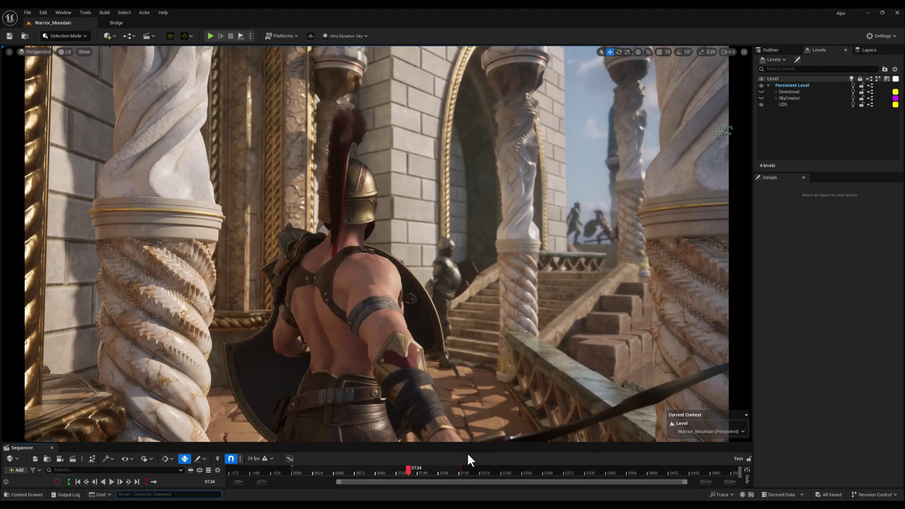